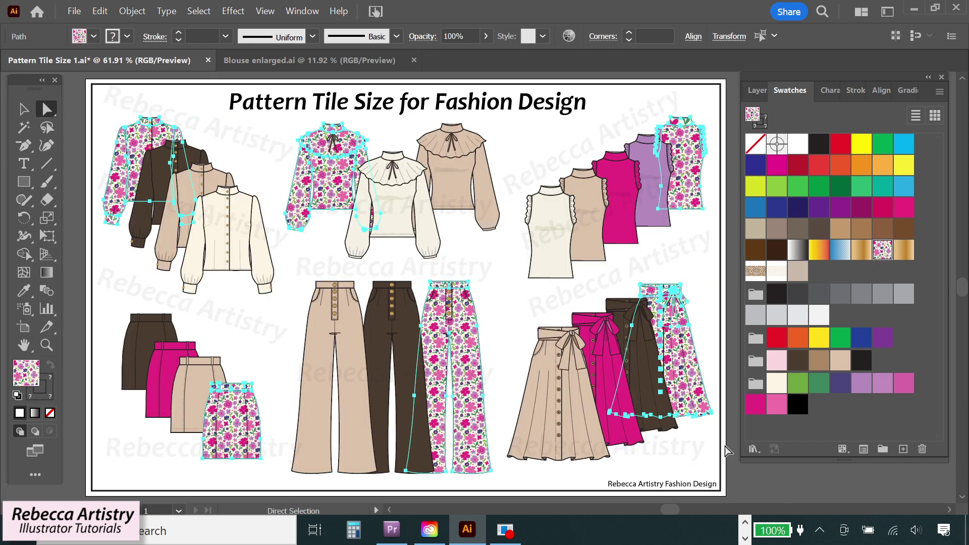
# Step: Scale only the patterns on the selected garments to 200%
pyautogui.rightClick(725, 371)
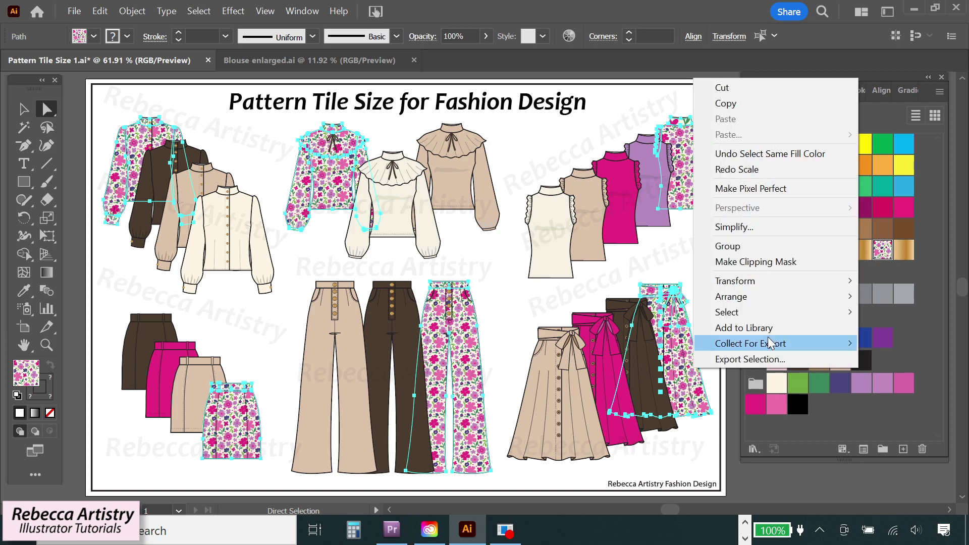
pyautogui.click(588, 353)
pyautogui.write('200')
pyautogui.click(725, 410)
pyautogui.click(725, 410)
pyautogui.click(835, 443)
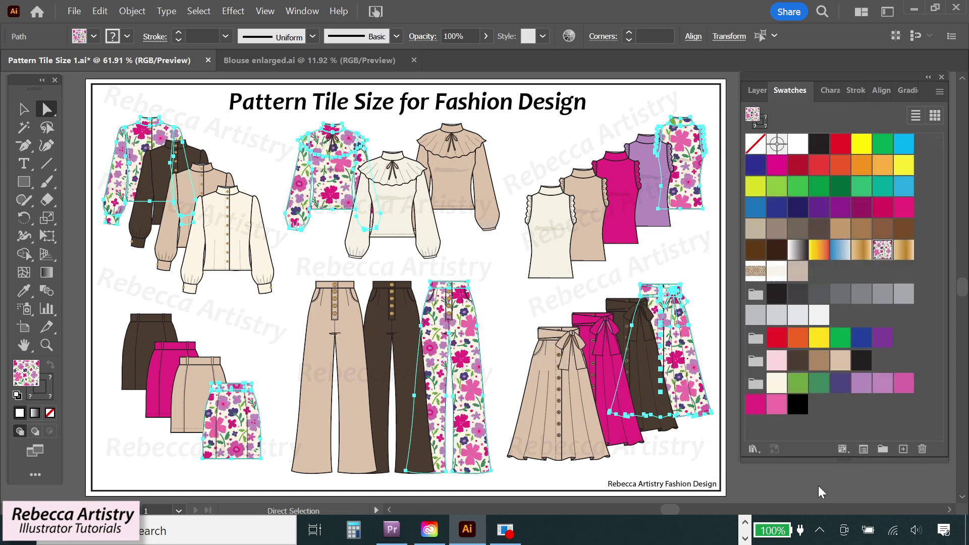
# Step: Rescale the garment patterns to 35% and deselect the garments
pyautogui.rightClick(687, 411)
pyautogui.click(585, 347)
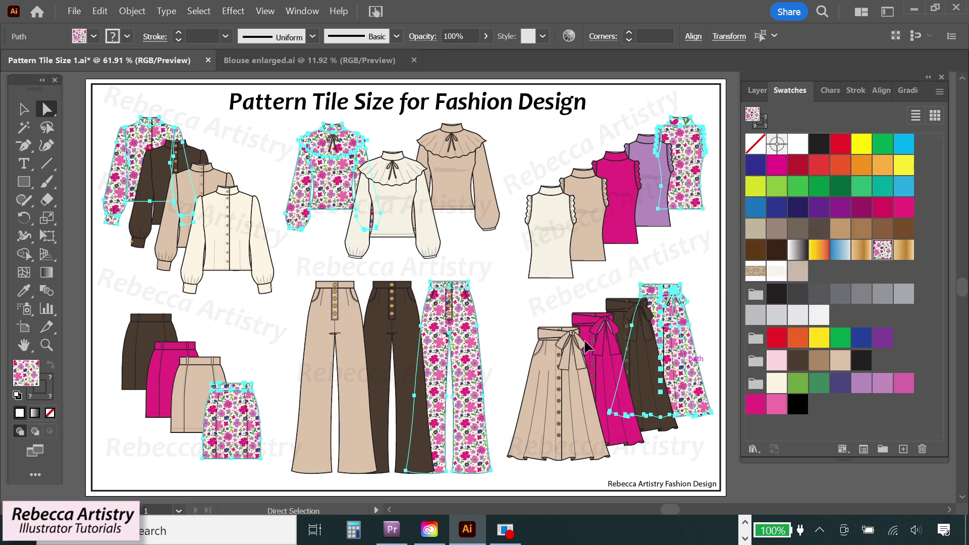
pyautogui.write('35')
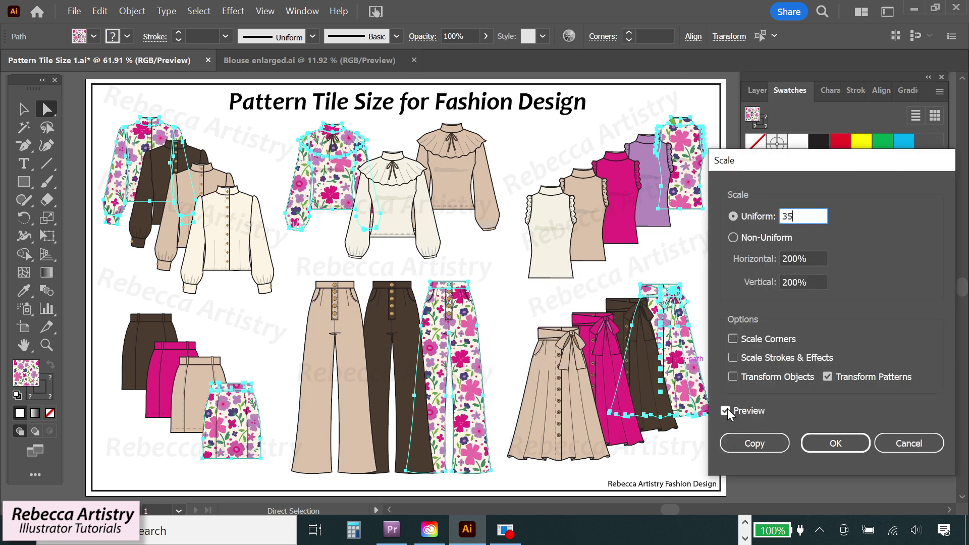
pyautogui.click(817, 444)
pyautogui.click(813, 479)
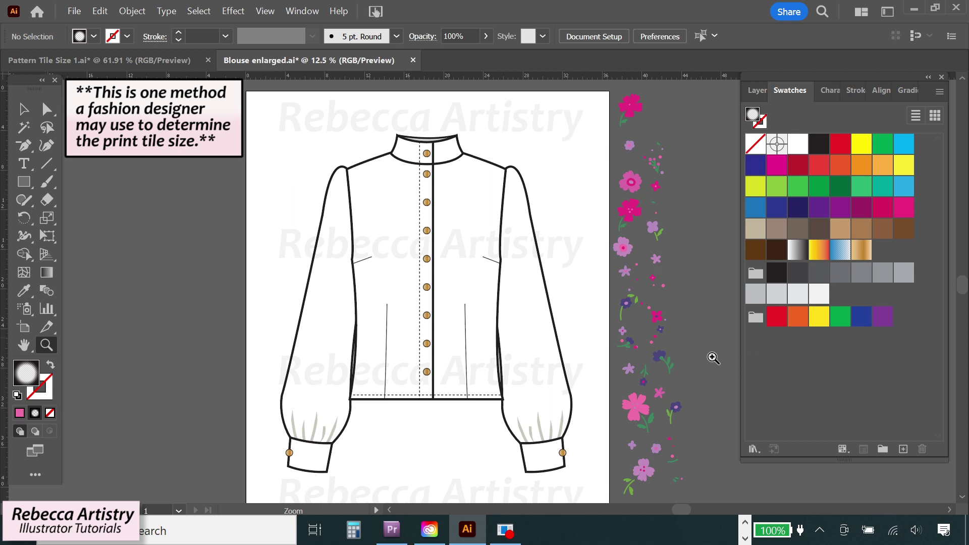
# Step: Move pink, lavender and purple flowers from the strip onto the blouse chest
pyautogui.click(23, 108)
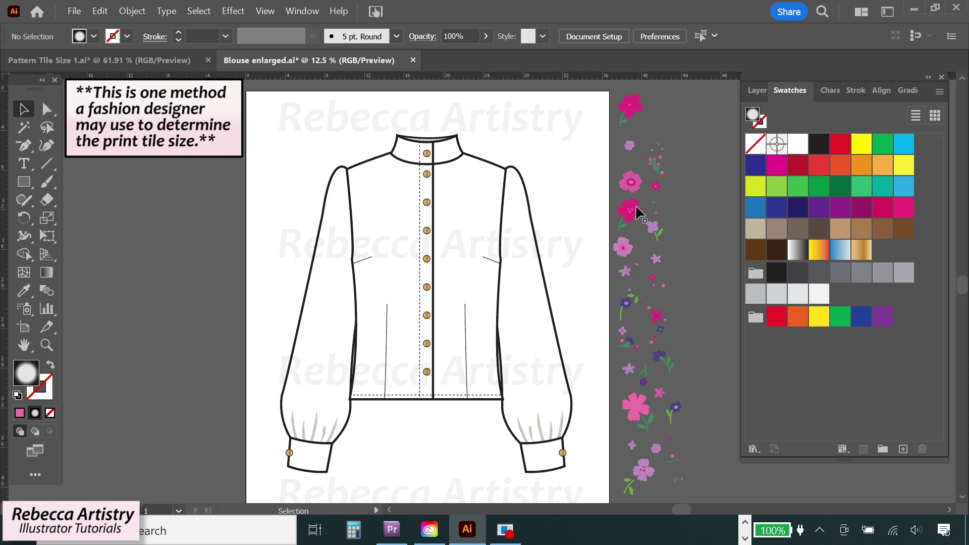
pyautogui.moveTo(635, 214); pyautogui.dragTo(457, 234)
pyautogui.moveTo(622, 247); pyautogui.dragTo(467, 251)
pyautogui.moveTo(624, 214); pyautogui.dragTo(473, 227)
pyautogui.moveTo(658, 356); pyautogui.dragTo(477, 273)
pyautogui.moveTo(625, 303); pyautogui.dragTo(447, 274)
pyautogui.moveTo(640, 416); pyautogui.dragTo(465, 297)
# Step: Add more purple, lavender and magenta flowers to the chest arrangement
pyautogui.click(686, 359)
pyautogui.moveTo(686, 358); pyautogui.dragTo(550, 283)
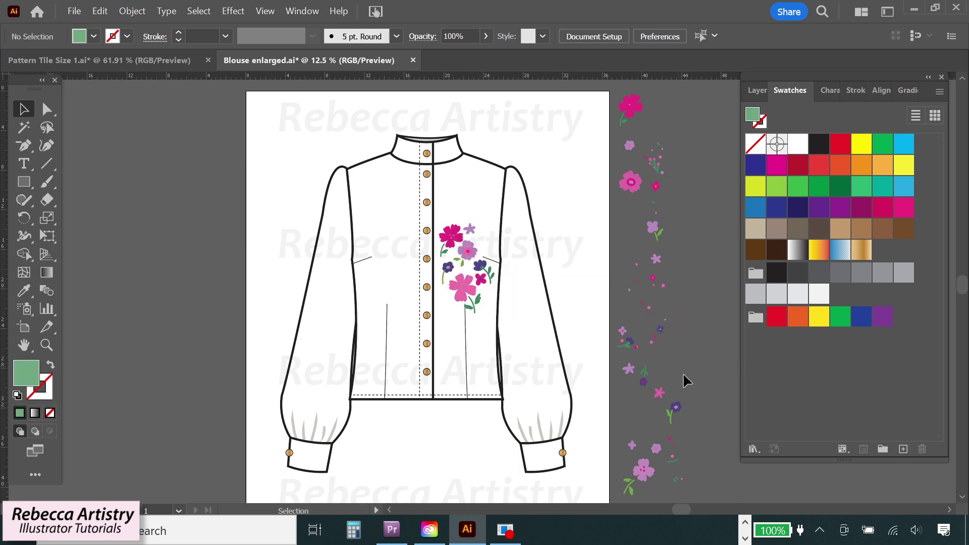
pyautogui.moveTo(629, 348); pyautogui.dragTo(449, 305)
pyautogui.moveTo(643, 469); pyautogui.dragTo(510, 275)
pyautogui.moveTo(656, 186); pyautogui.dragTo(489, 257)
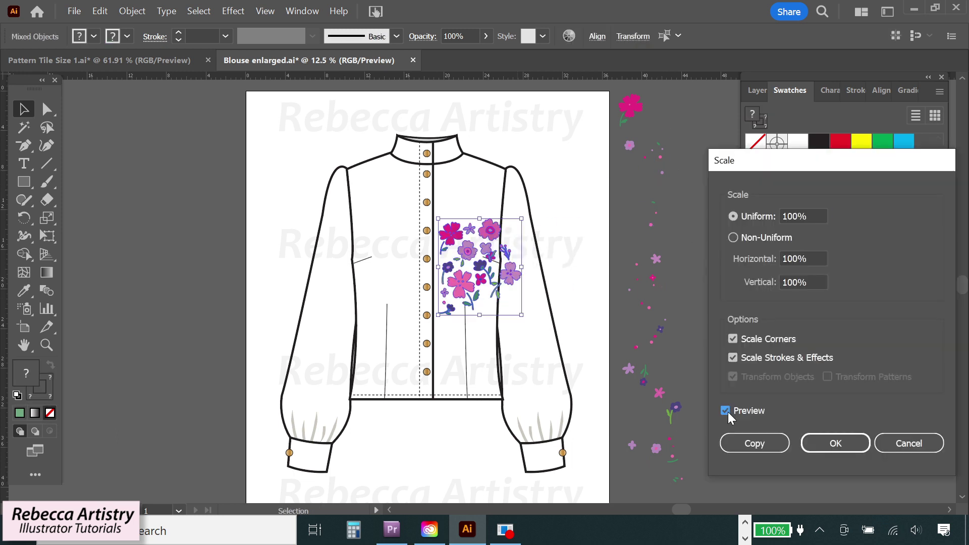
# Step: Scale the flower cluster down to 55%
pyautogui.click(728, 216)
pyautogui.write('200')
pyautogui.press('Tab')
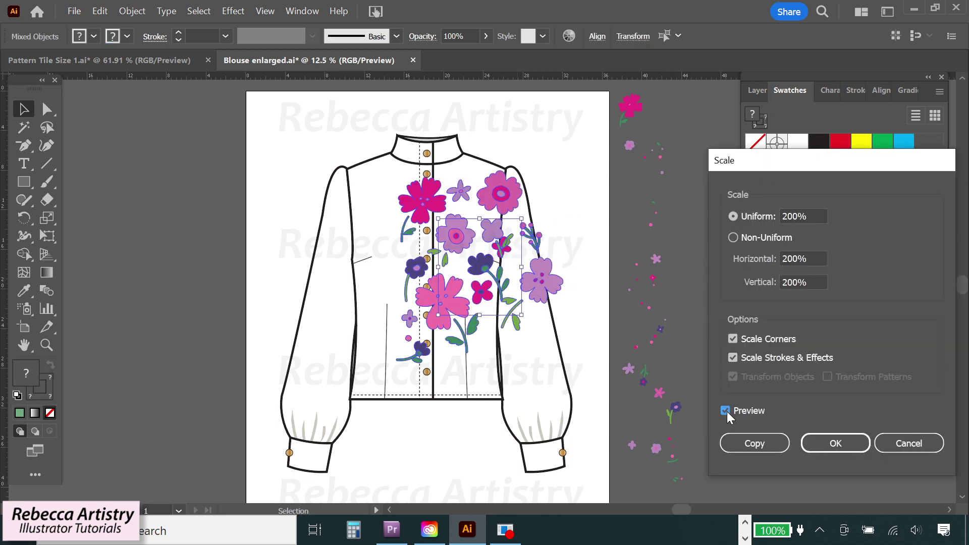
pyautogui.click(726, 410)
pyautogui.write('150')
pyautogui.press('Tab')
pyautogui.write('75')
pyautogui.click(725, 410)
pyautogui.click(725, 411)
pyautogui.click(732, 216)
pyautogui.write('55')
pyautogui.click(725, 410)
pyautogui.click(833, 443)
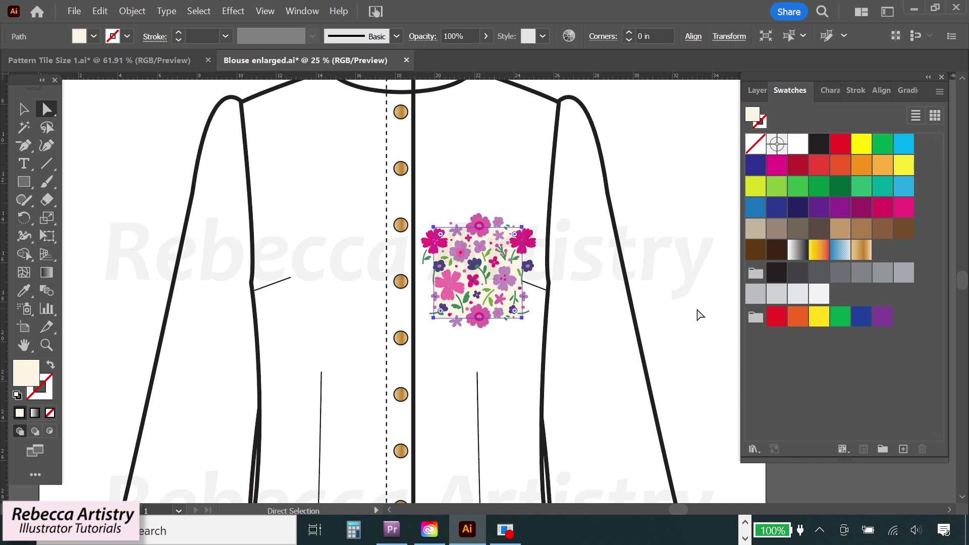
# Step: Turn the floral tile group into a new pattern swatch
pyautogui.press('v')
pyautogui.hotkey('ctrl', 'shift', 'a')
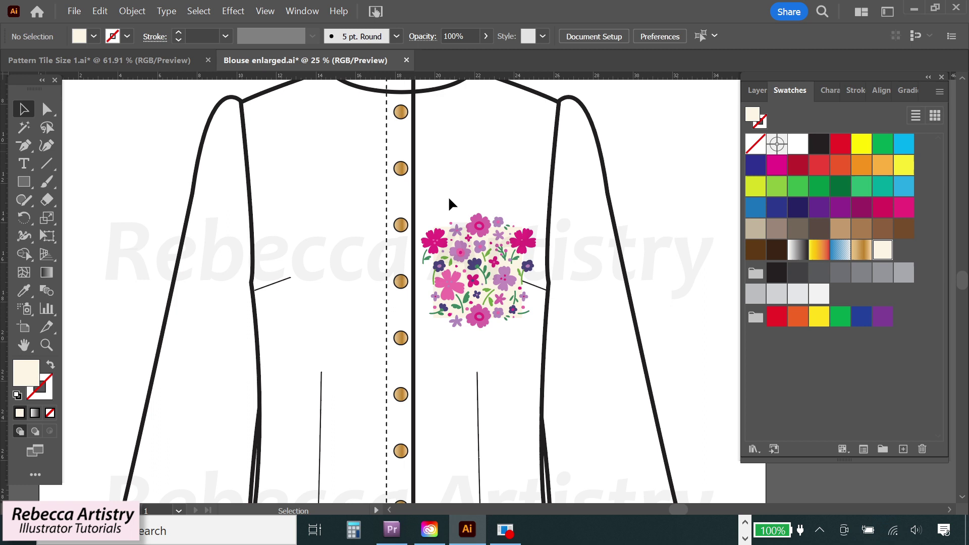
pyautogui.click(507, 301)
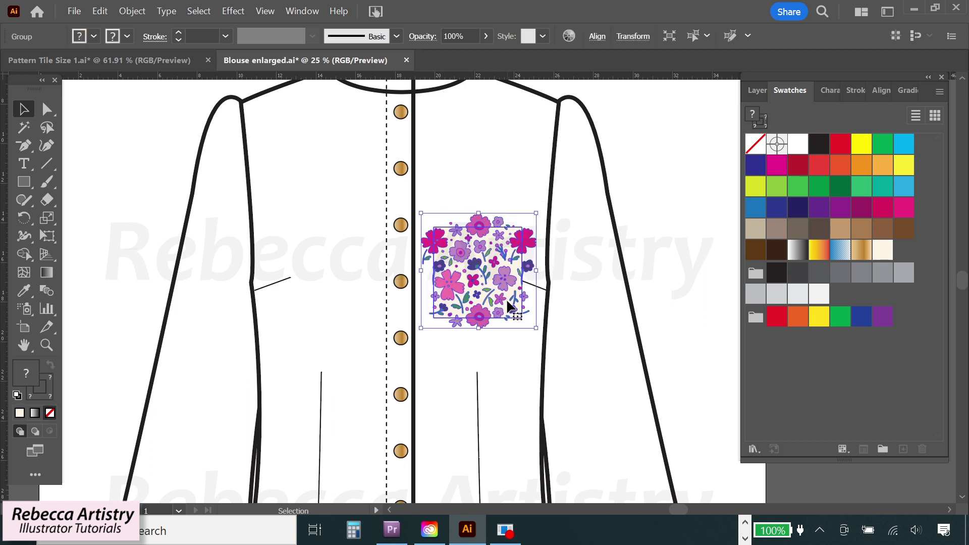
pyautogui.moveTo(507, 298); pyautogui.dragTo(802, 377)
pyautogui.click(664, 323)
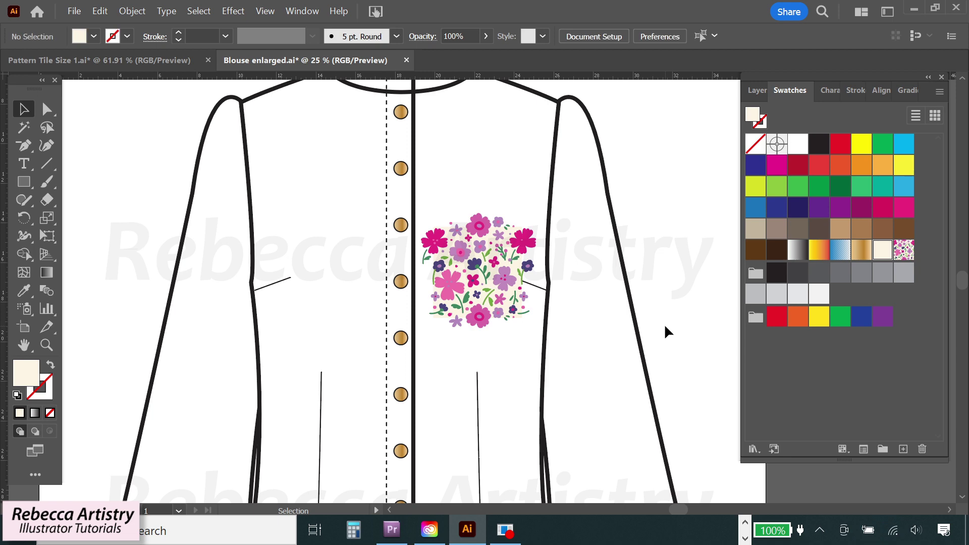
# Step: Fill every blouse shape sharing the sleeve's fill color with the floral pattern swatch
pyautogui.hotkey('ctrl', '-')
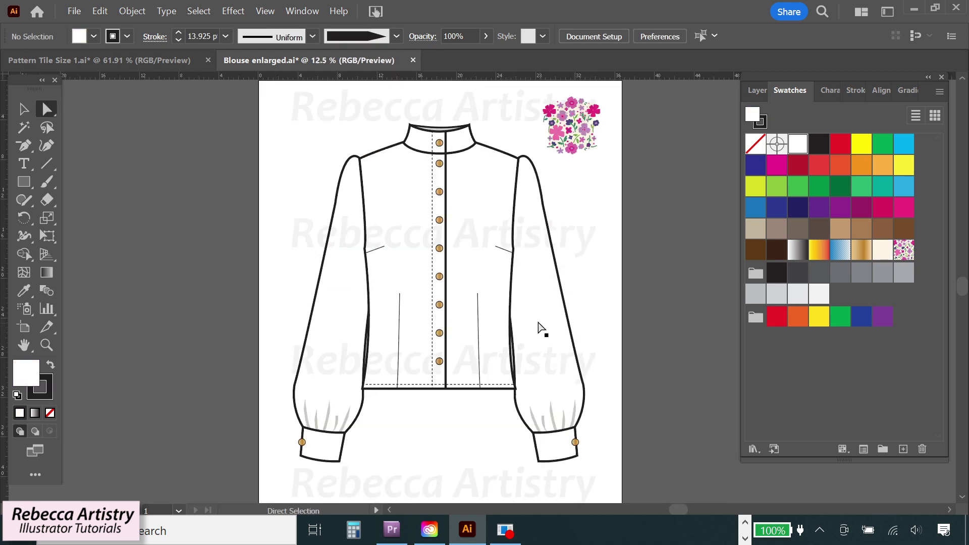
pyautogui.click(538, 328)
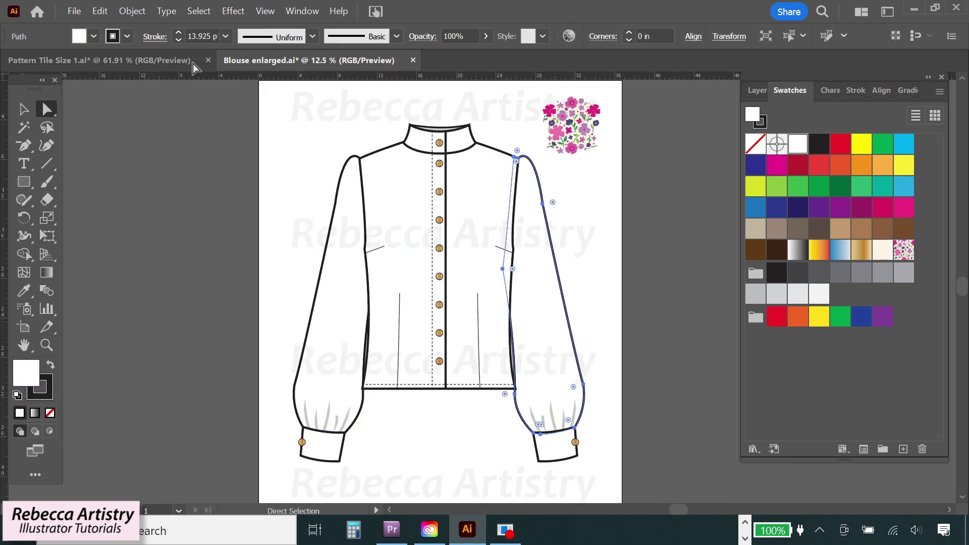
pyautogui.click(198, 11)
pyautogui.moveTo(353, 144)
pyautogui.click(405, 217)
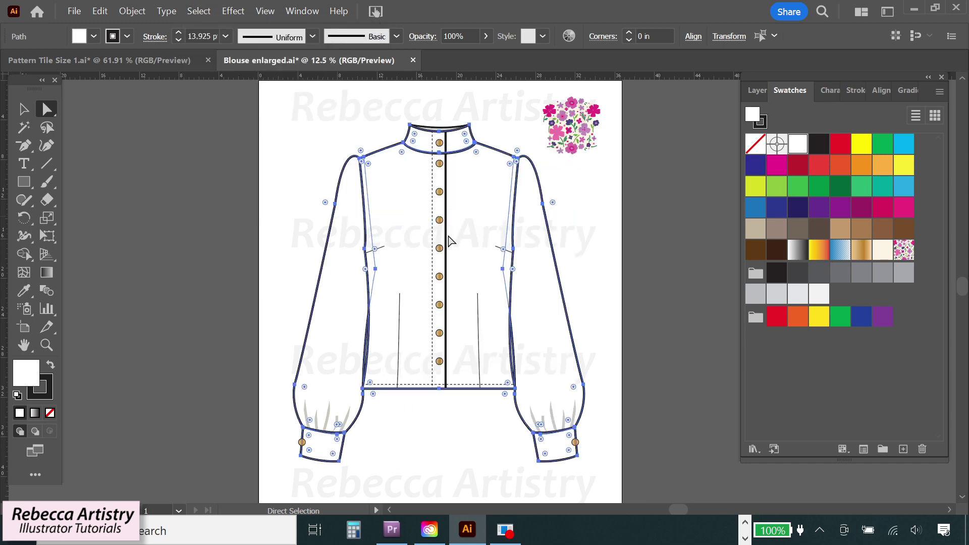
pyautogui.click(906, 256)
pyautogui.click(696, 287)
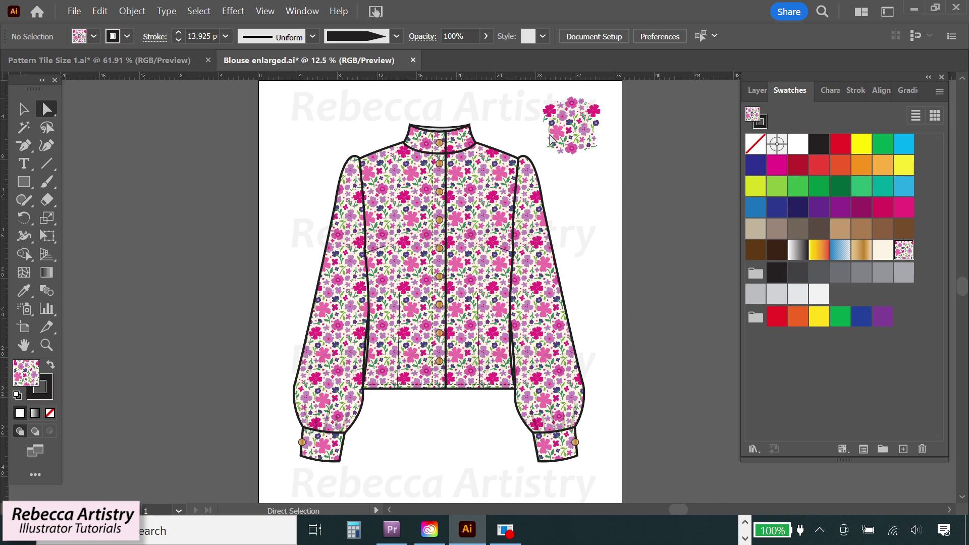
# Step: Scale only the blouse's floral pattern to 80%
pyautogui.click(46, 345)
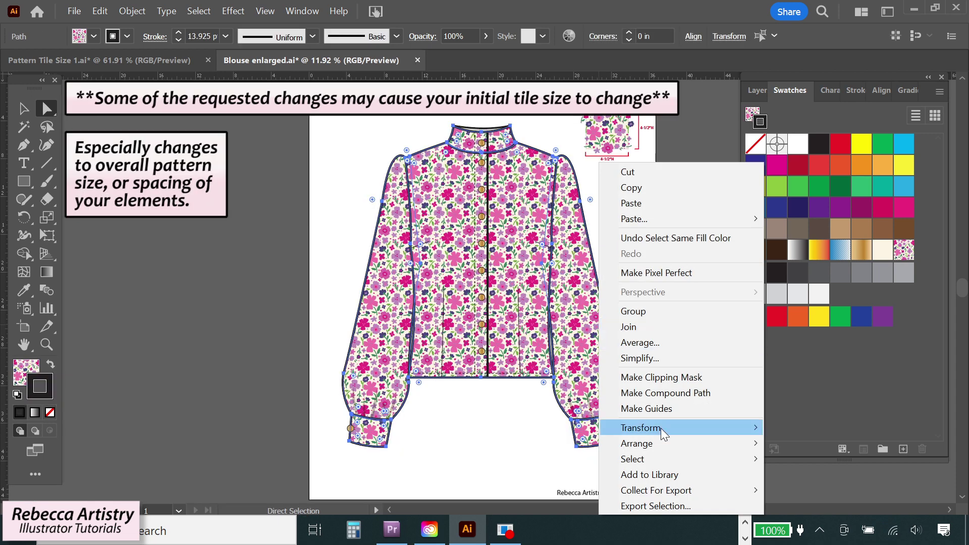
pyautogui.moveTo(661, 428)
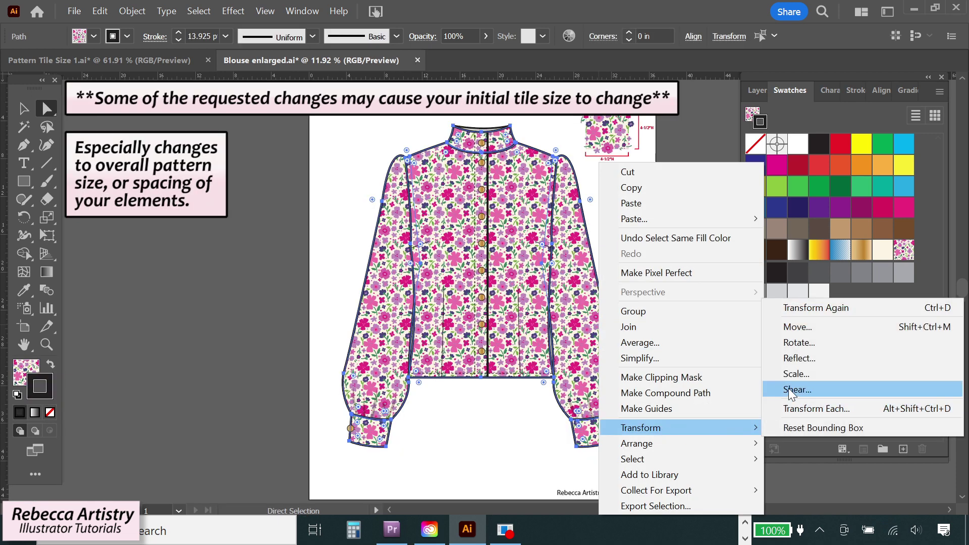
pyautogui.click(800, 373)
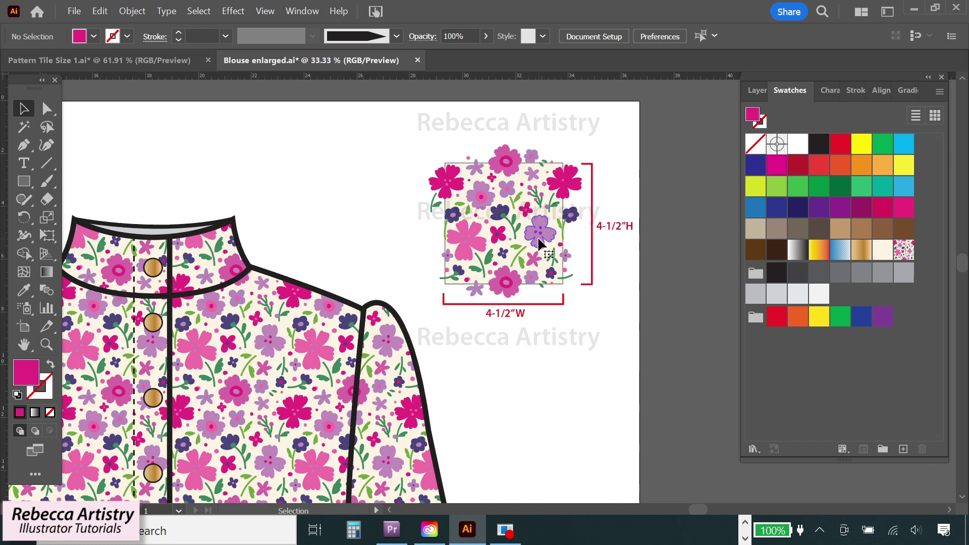
# Step: Enlarge one flower in the tile to 110% and fit the artboard in view
pyautogui.click(538, 236)
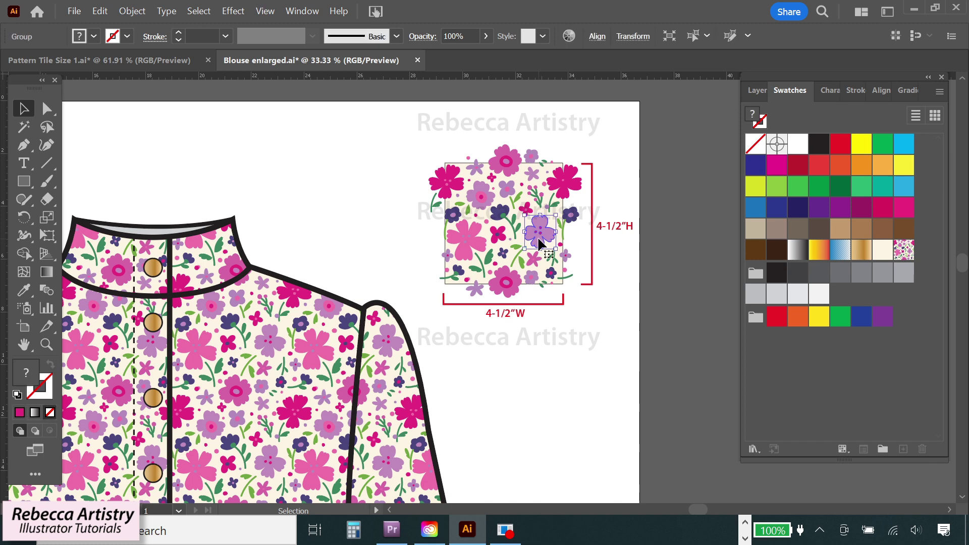
pyautogui.rightClick(539, 240)
pyautogui.moveTo(583, 428)
pyautogui.click(719, 373)
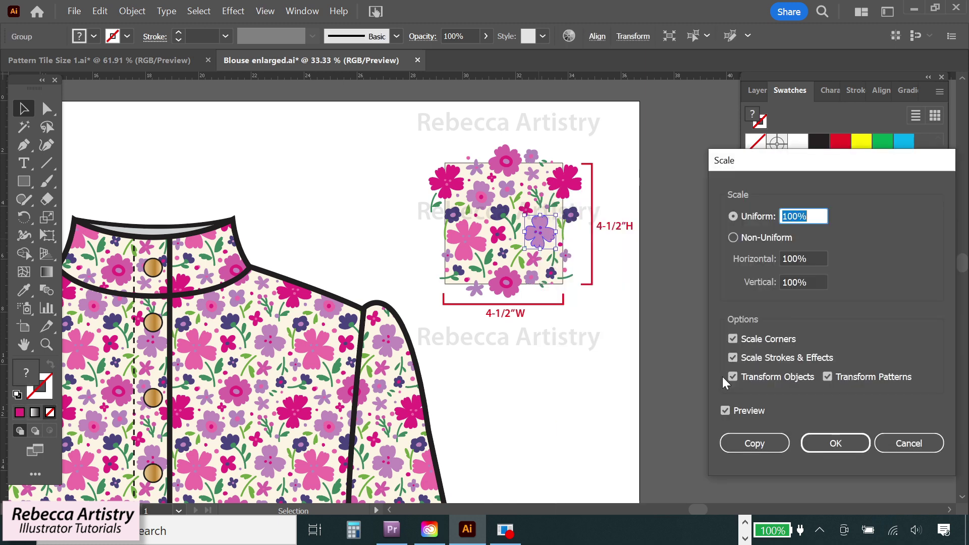
pyautogui.write('110')
pyautogui.press('Tab')
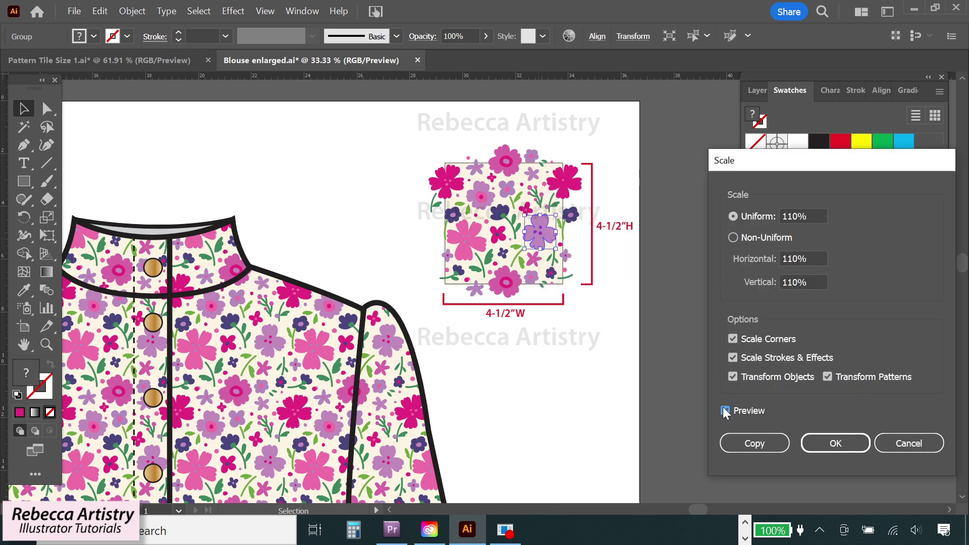
pyautogui.click(843, 439)
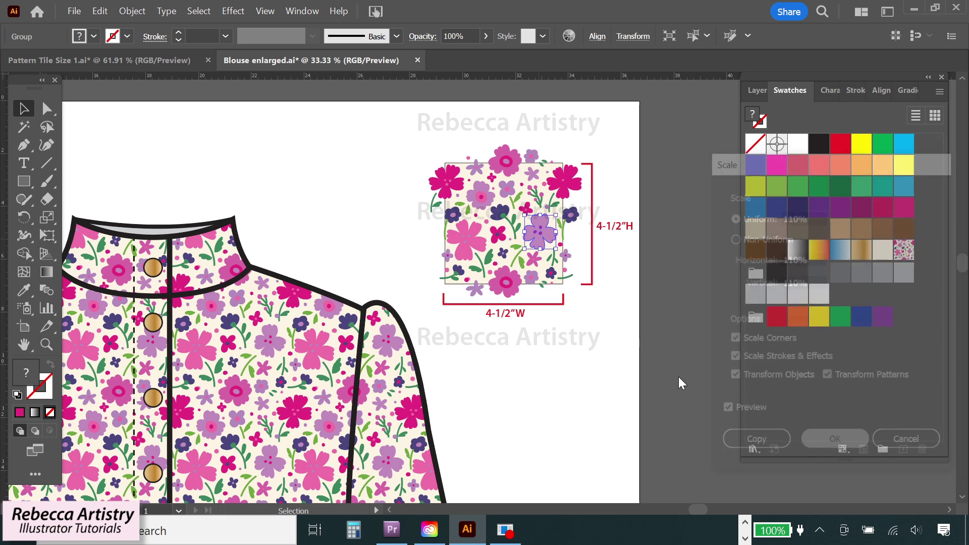
pyautogui.click(677, 353)
pyautogui.hotkey('ctrl', '0')
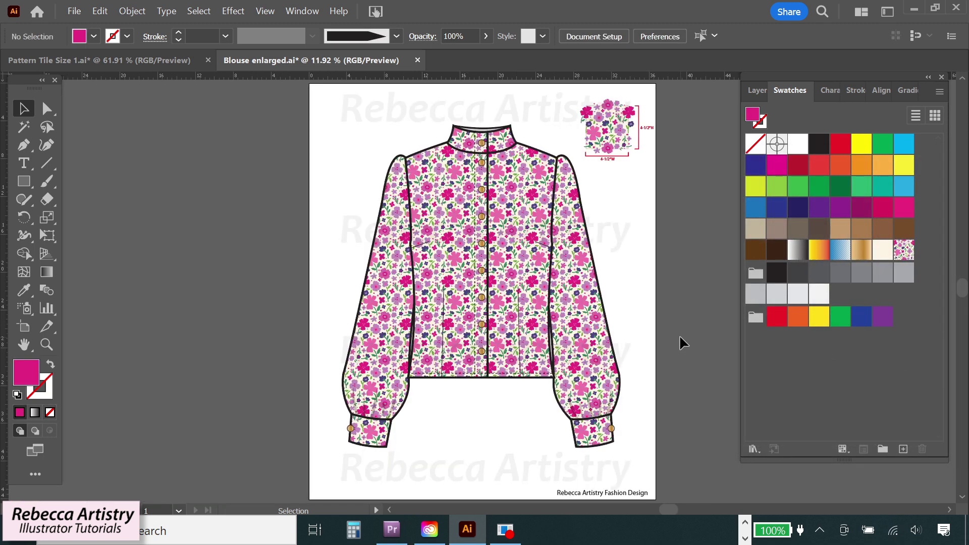